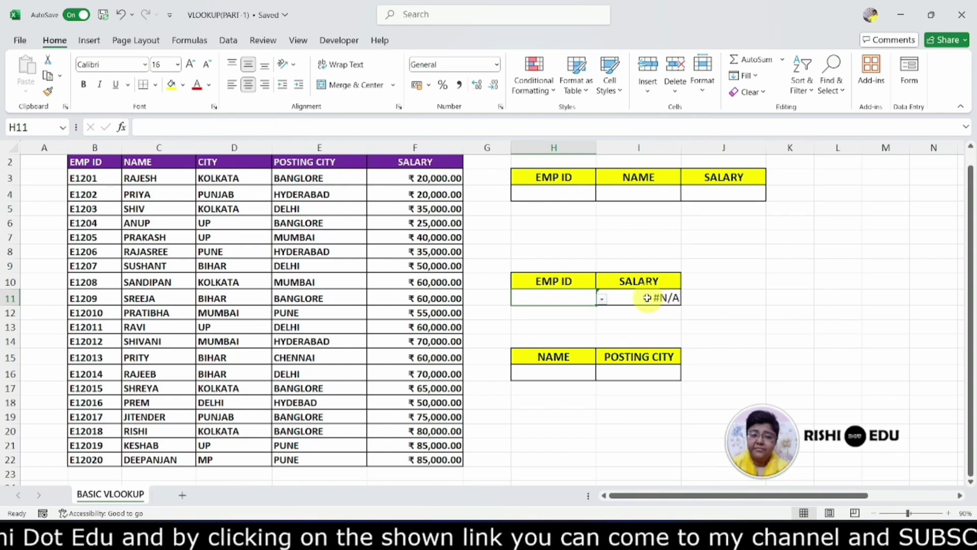
- Wrap the salary VLOOKUP in cell I11 in IFERROR with an empty string fallback: =IFERROR(VLOOKUP(H11,B2:F22,5,0),"")
{"action": "left_click", "coordinate": [646, 298]}
{"action": "double_click", "coordinate": [647, 298]}
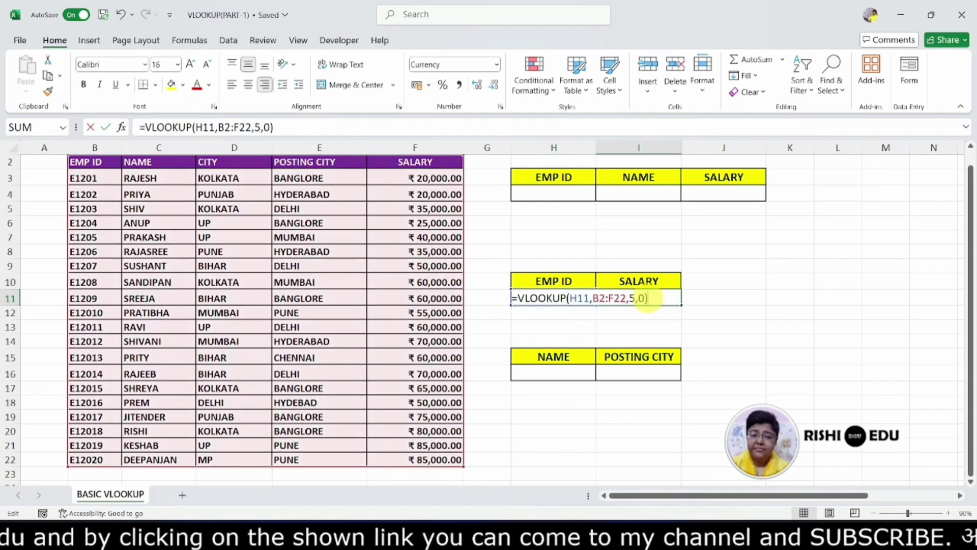
{"action": "left_click", "coordinate": [515, 298]}
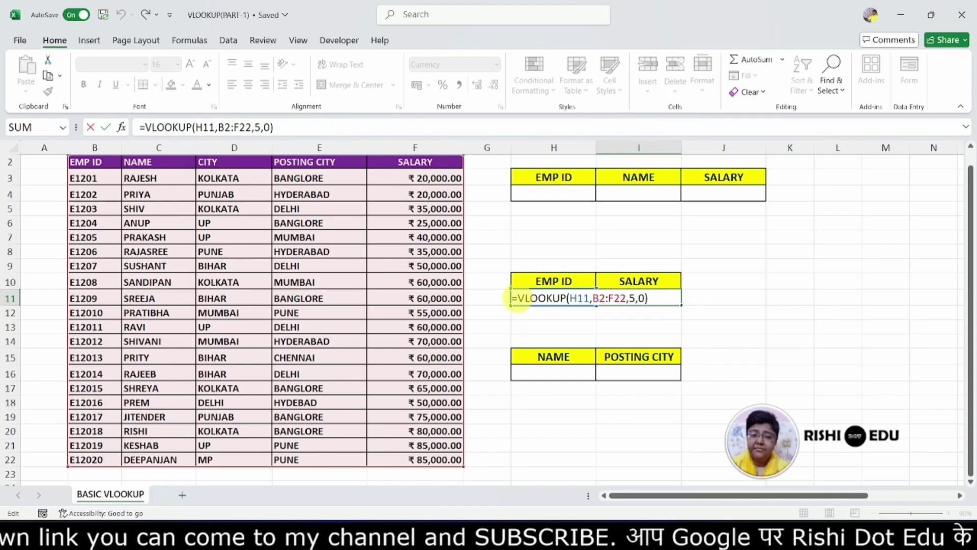
{"action": "type", "text": "IF"}
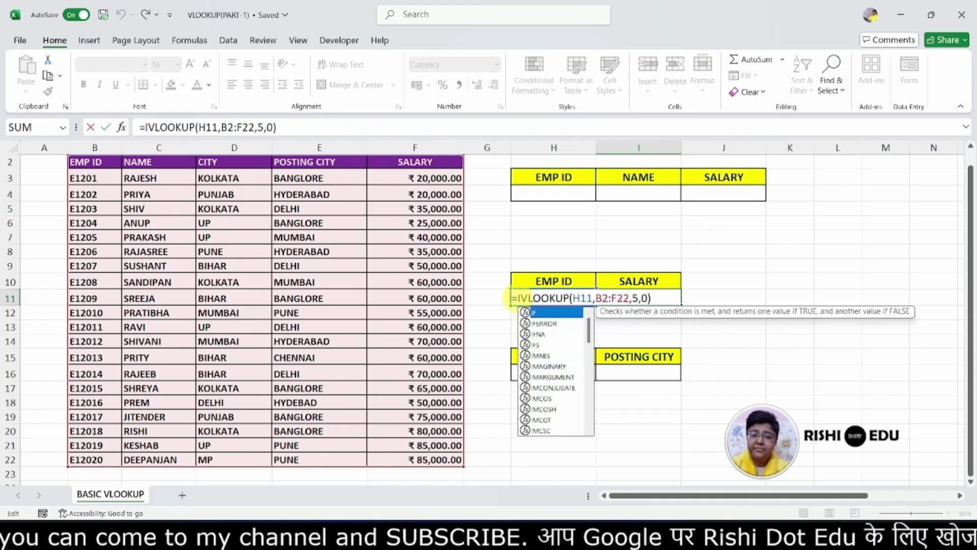
{"action": "type", "text": "ER"}
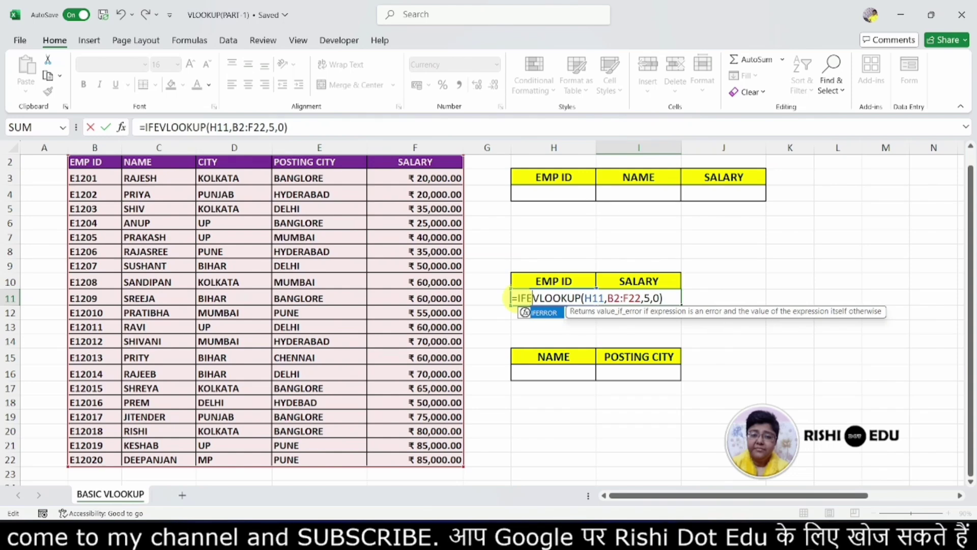
{"action": "double_click", "coordinate": [551, 314]}
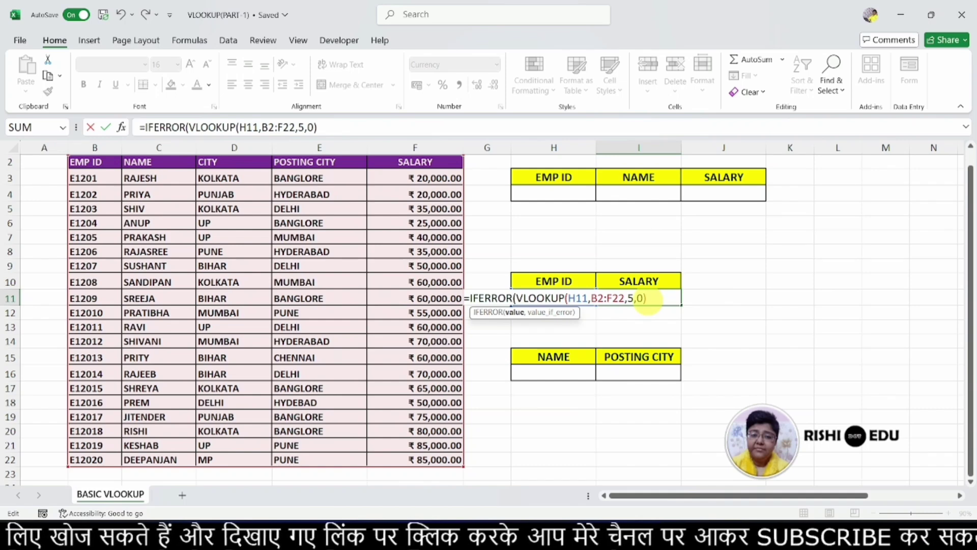
{"action": "type", "text": ","}
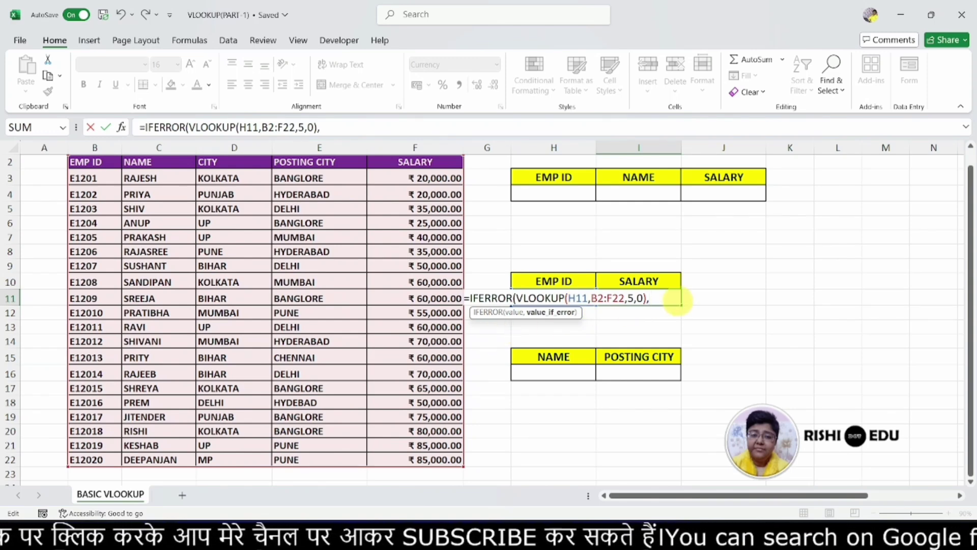
{"action": "type", "text": "\""}
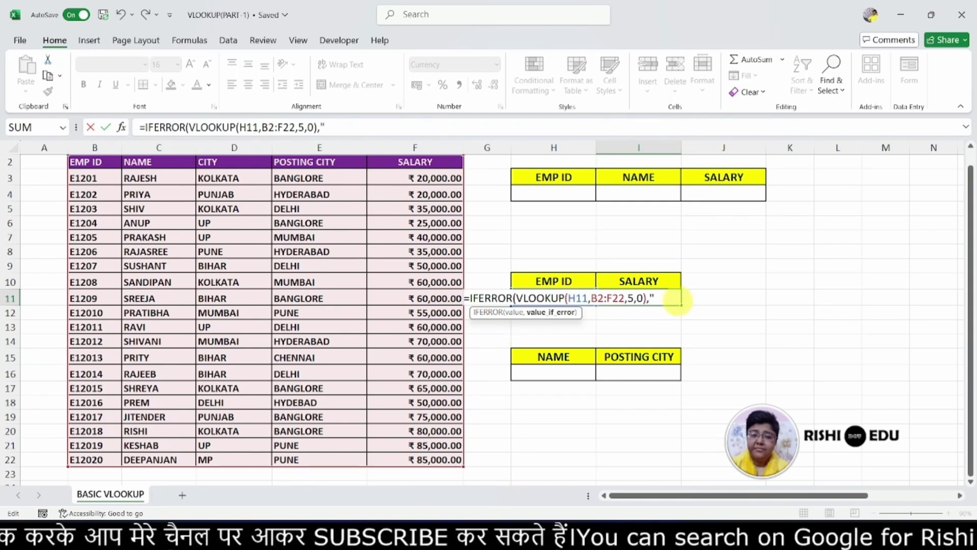
{"action": "type", "text": "\""}
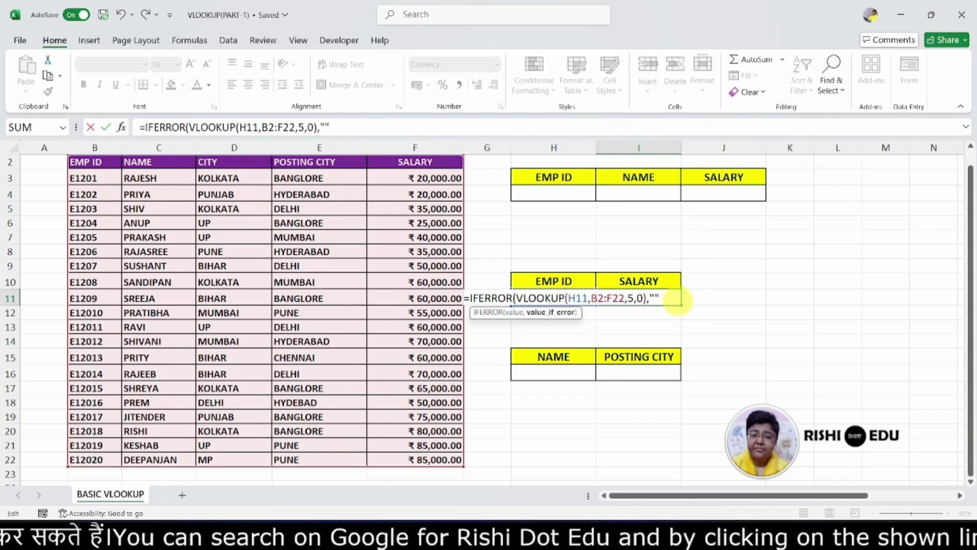
{"action": "type", "text": ")"}
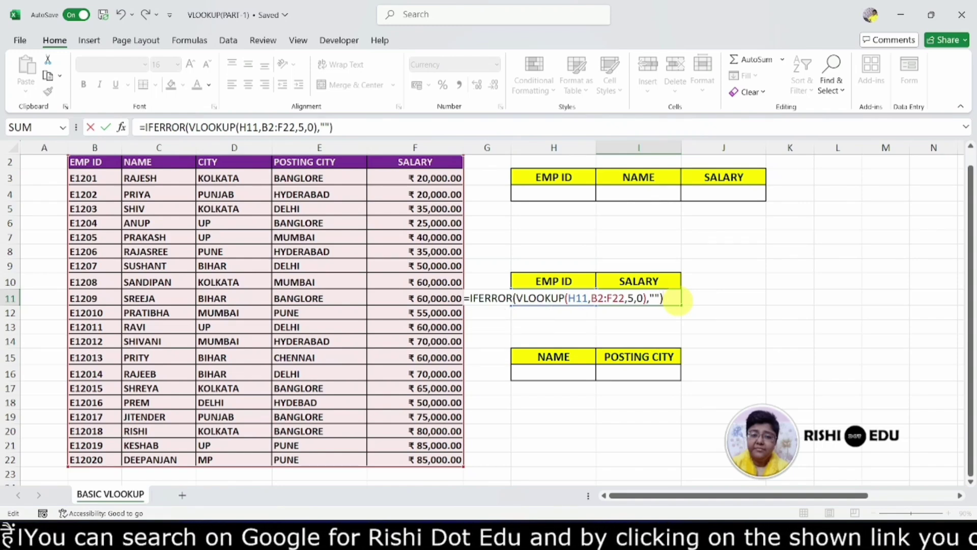
{"action": "key", "text": "Return"}
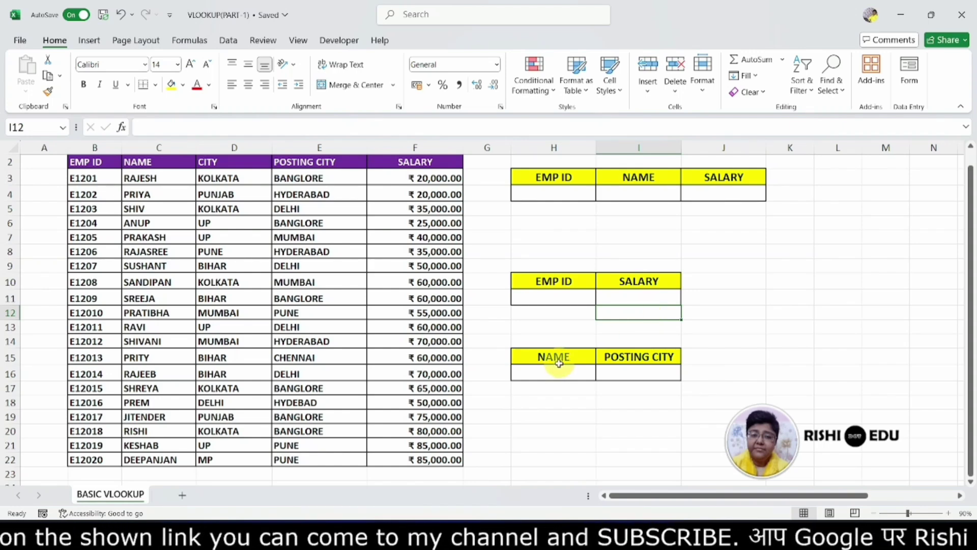
- Examine the employee names offered for selection in cell H16 without choosing one
{"action": "left_click", "coordinate": [562, 379]}
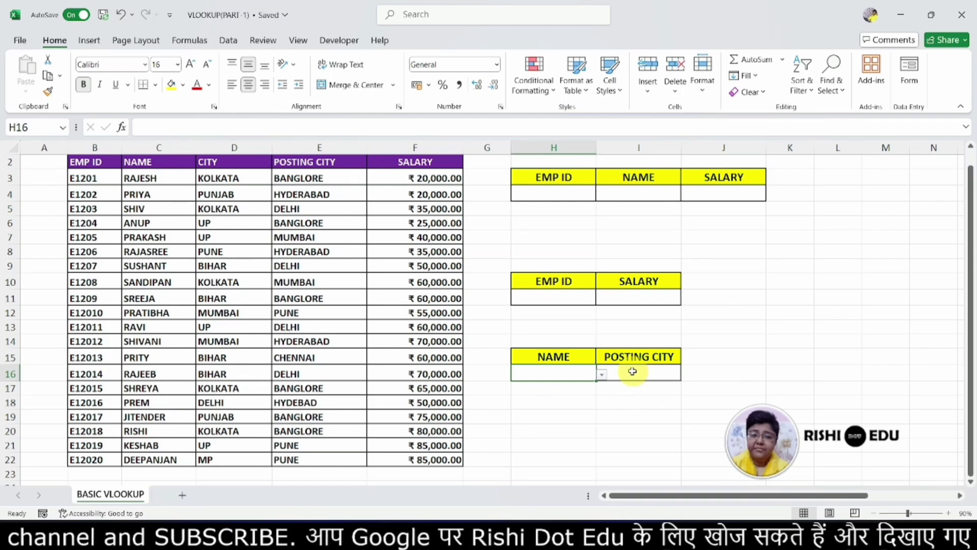
{"action": "left_click", "coordinate": [602, 376]}
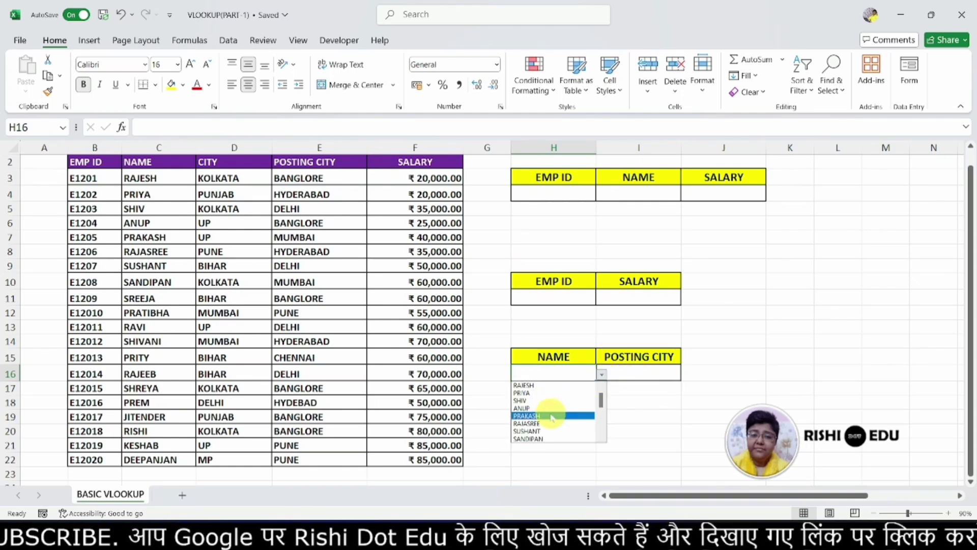
{"action": "left_click", "coordinate": [603, 377]}
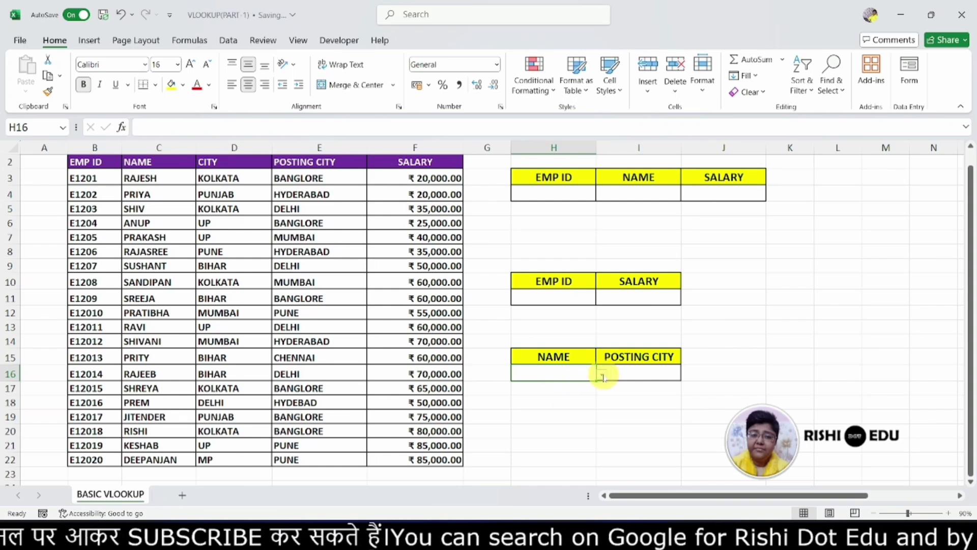
{"action": "left_click", "coordinate": [602, 376]}
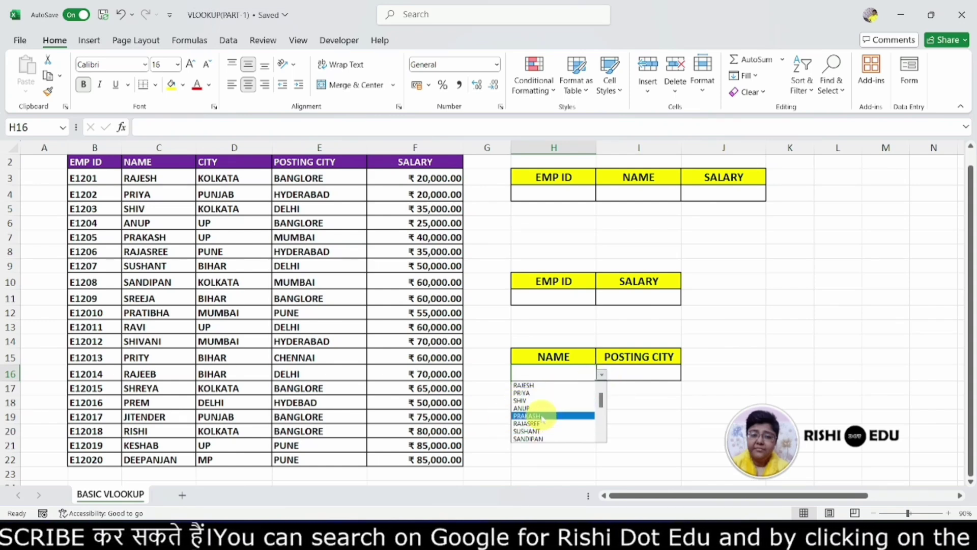
{"action": "left_click", "coordinate": [631, 395]}
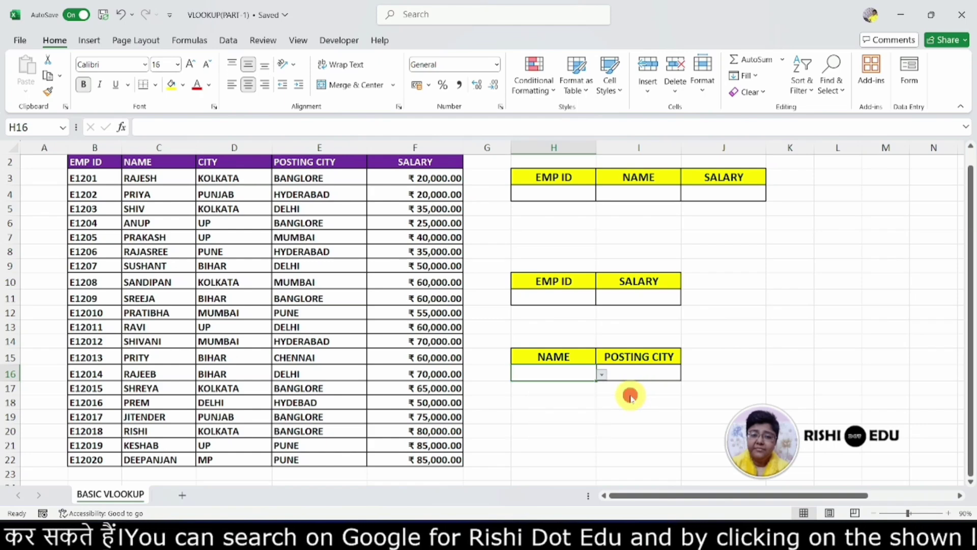
- Start a VLOOKUP formula in the POSTING CITY cell I16 with lookup value H16 and table array C2:F22
{"action": "left_click", "coordinate": [640, 371]}
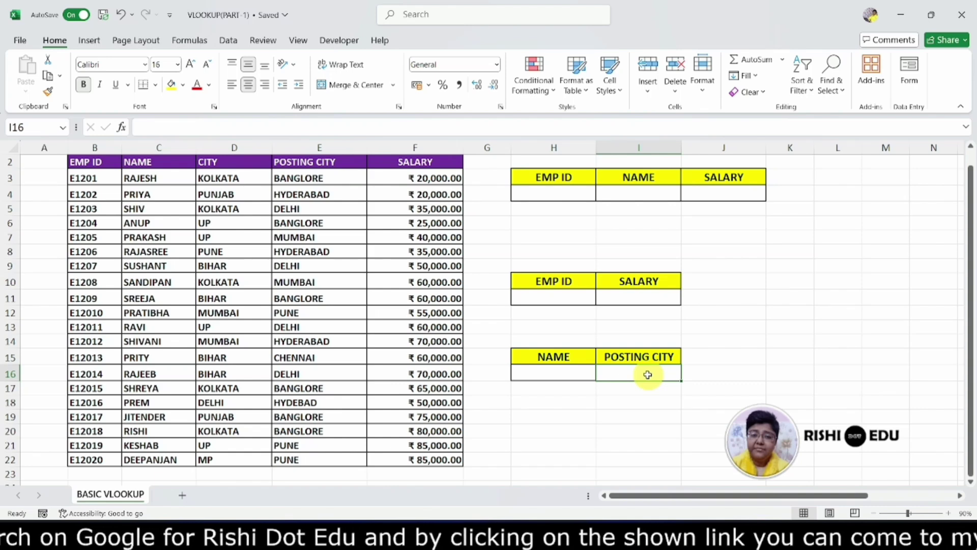
{"action": "type", "text": "="}
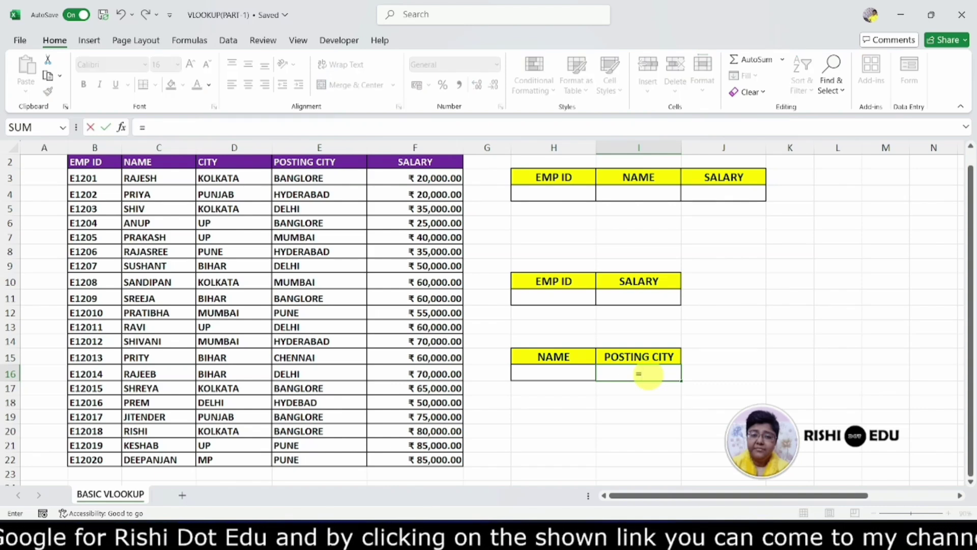
{"action": "type", "text": "VLOO"}
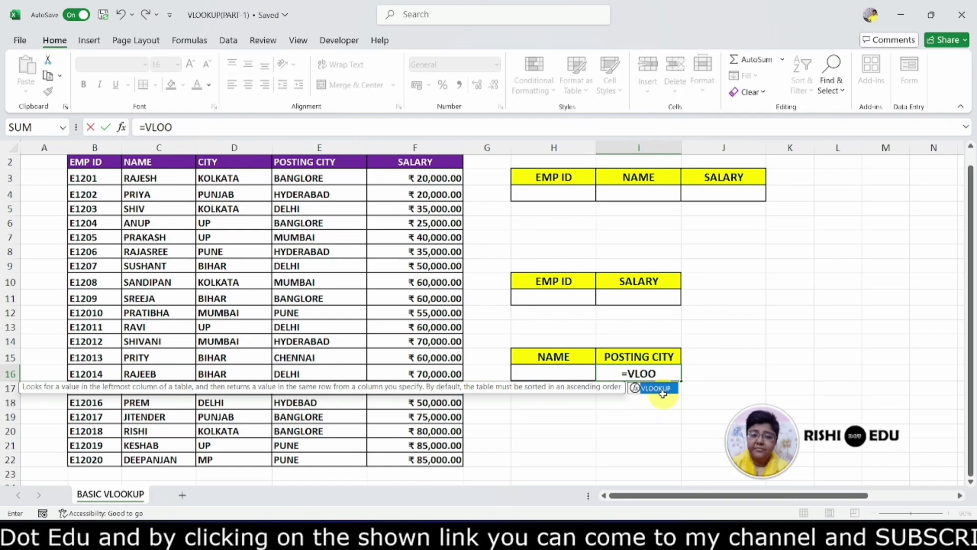
{"action": "double_click", "coordinate": [656, 389]}
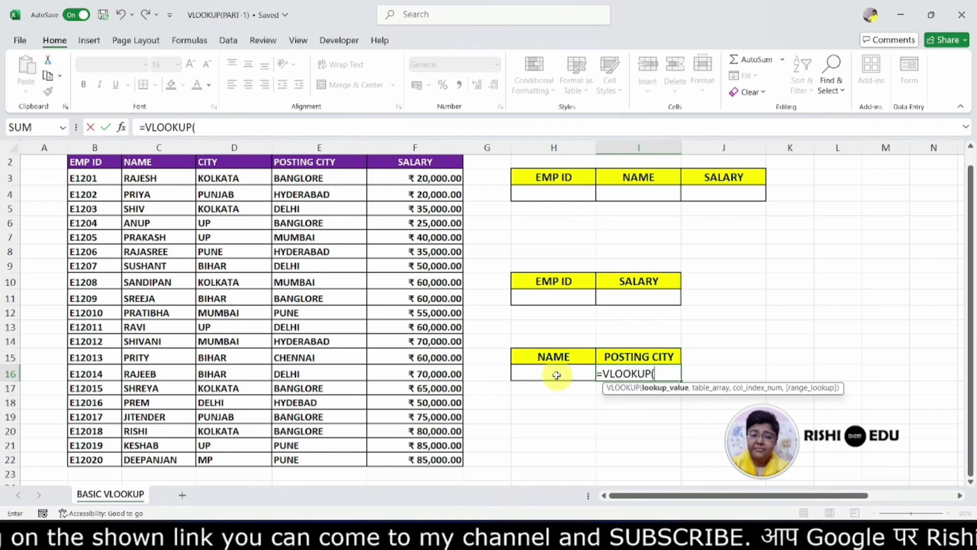
{"action": "left_click", "coordinate": [557, 374]}
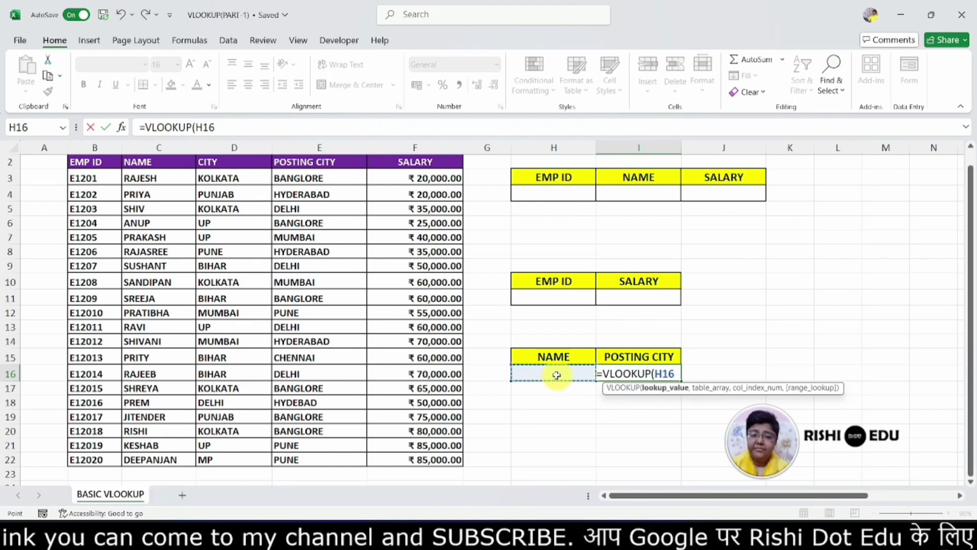
{"action": "type", "text": ","}
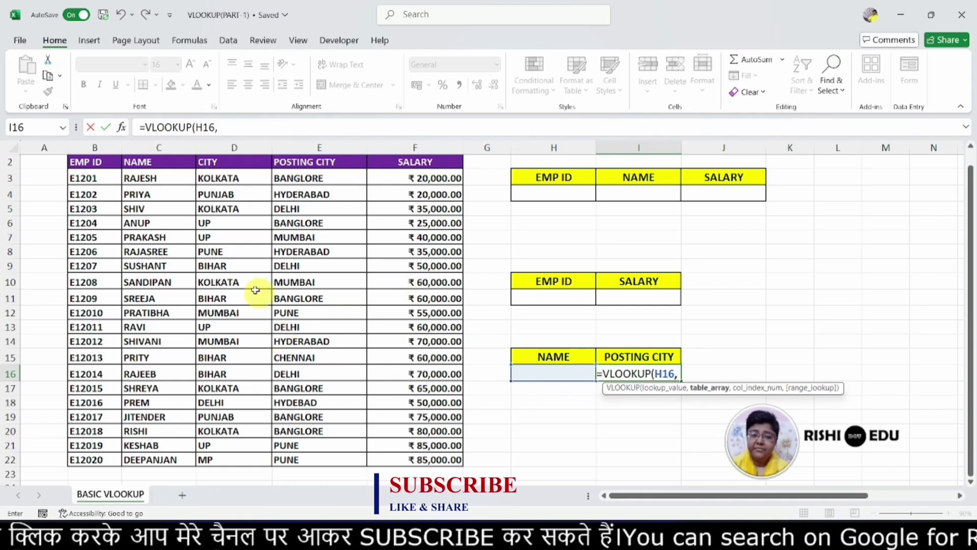
{"action": "left_click", "coordinate": [136, 161]}
{"action": "mouse_move", "coordinate": [137, 161]}
{"action": "left_mouse_down"}
{"action": "mouse_move", "coordinate": [245, 288]}
{"action": "mouse_move", "coordinate": [351, 389]}
{"action": "mouse_move", "coordinate": [359, 418]}
{"action": "mouse_move", "coordinate": [393, 438]}
{"action": "mouse_move", "coordinate": [398, 465]}
{"action": "left_mouse_up"}
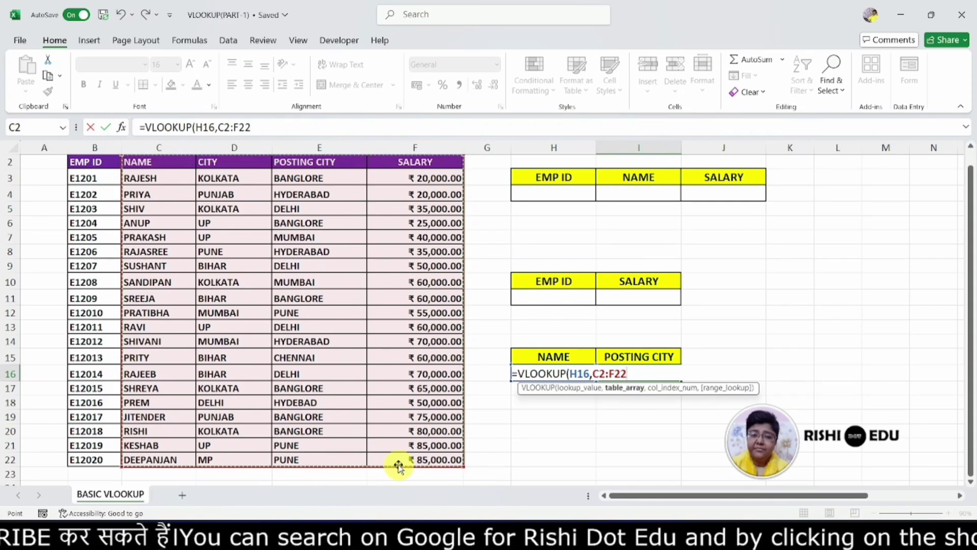
{"action": "type", "text": ","}
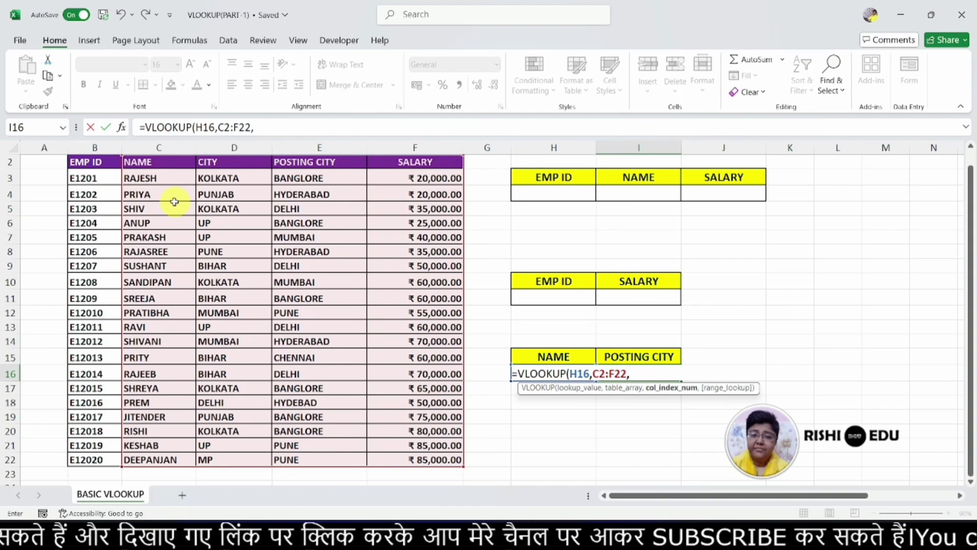
- Complete the I16 formula with column index 3 and exact match 0, giving =VLOOKUP(H16,C2:F22,3,0)
{"action": "left_click", "coordinate": [658, 374]}
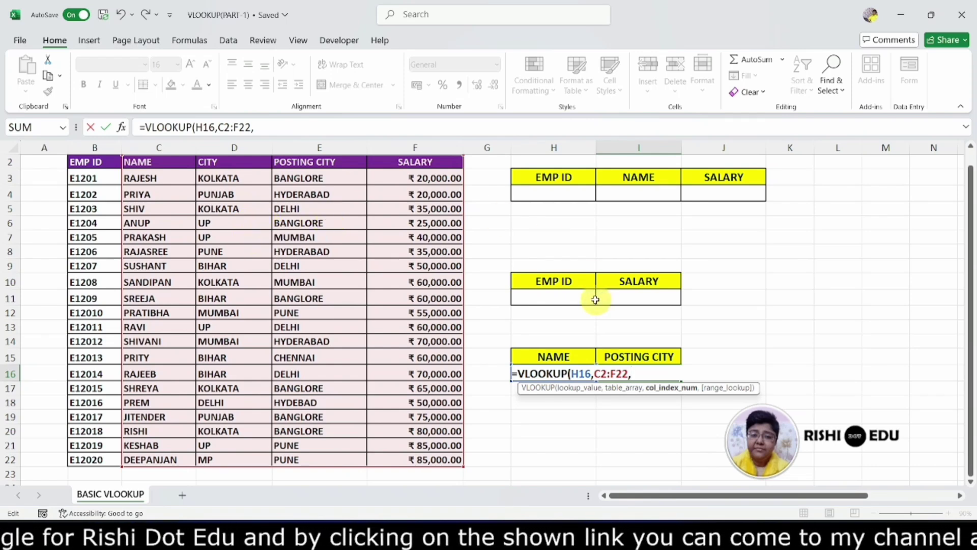
{"action": "type", "text": "3"}
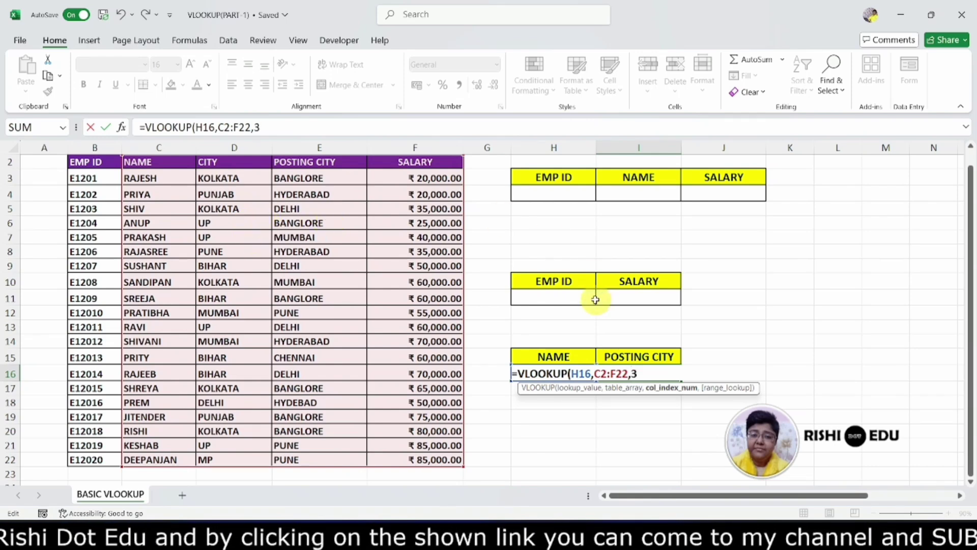
{"action": "type", "text": ","}
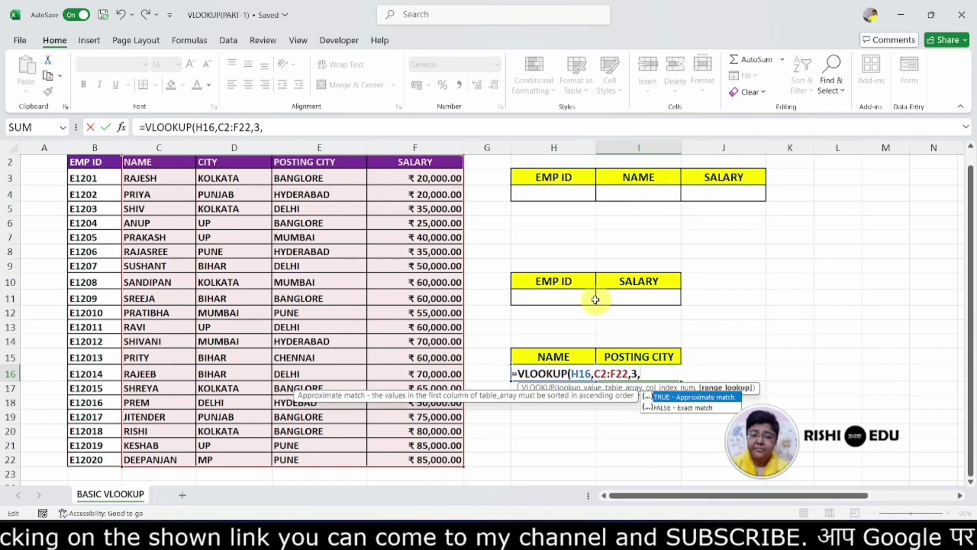
{"action": "type", "text": "0"}
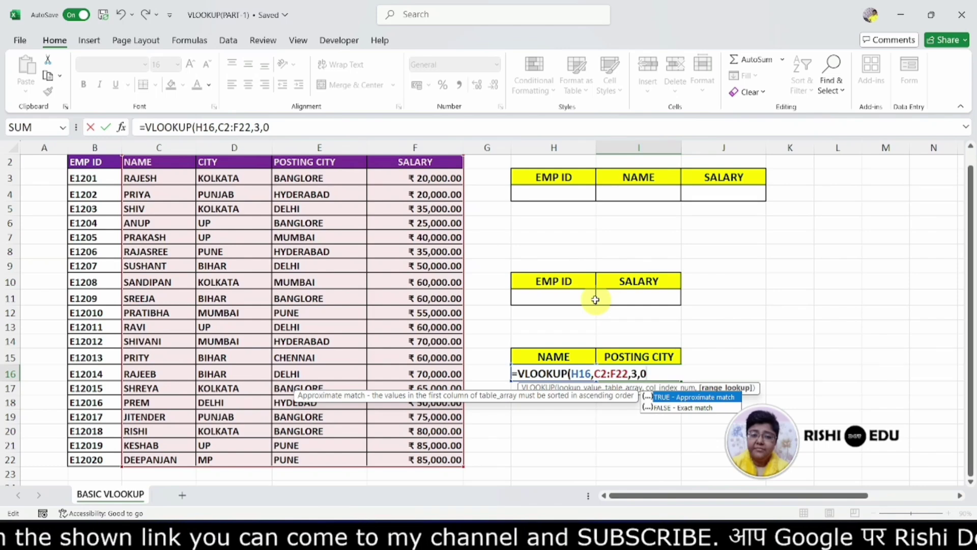
{"action": "type", "text": ")"}
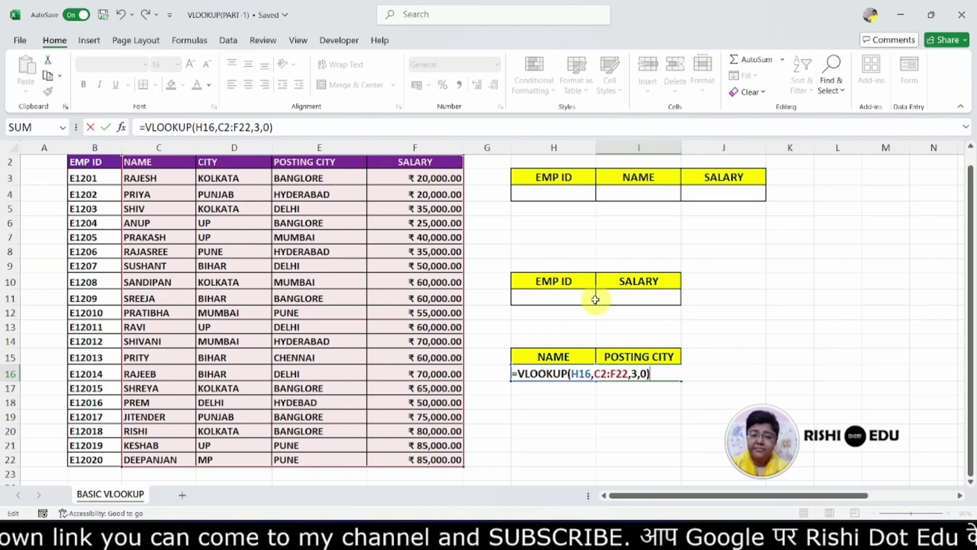
{"action": "key", "text": "Return"}
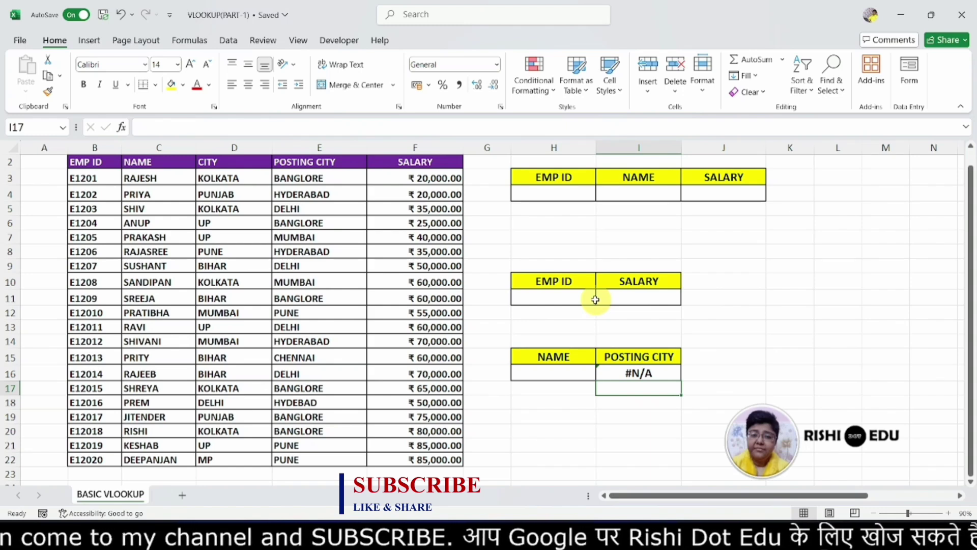
- Test the posting city lookup by choosing the row 8 employee's name in H16, followed by the row 12 employee's name
{"action": "left_click", "coordinate": [554, 373]}
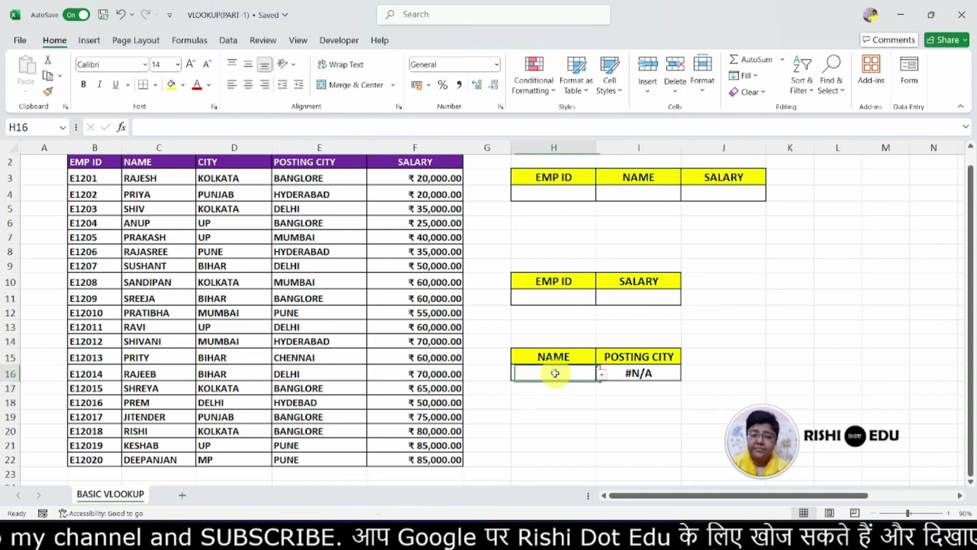
{"action": "left_click", "coordinate": [602, 375]}
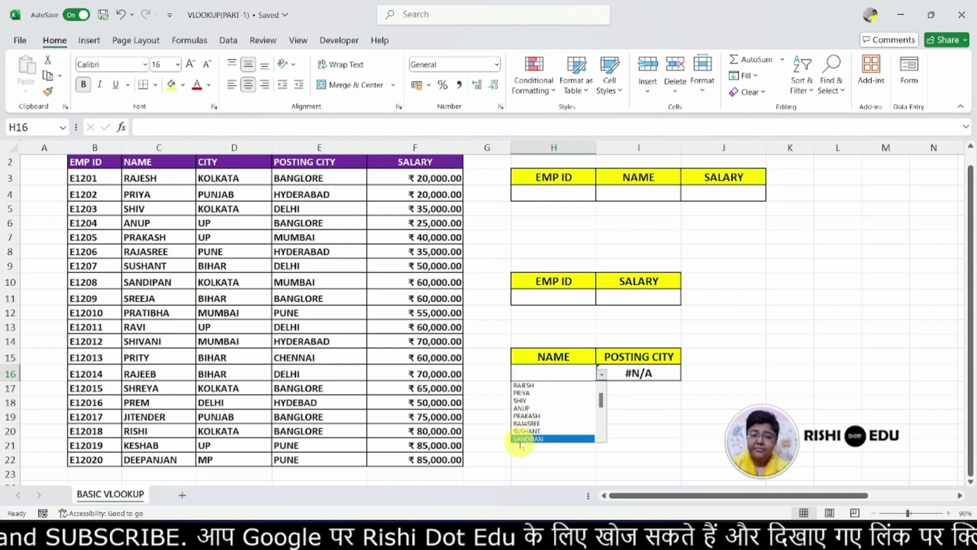
{"action": "left_click", "coordinate": [535, 423]}
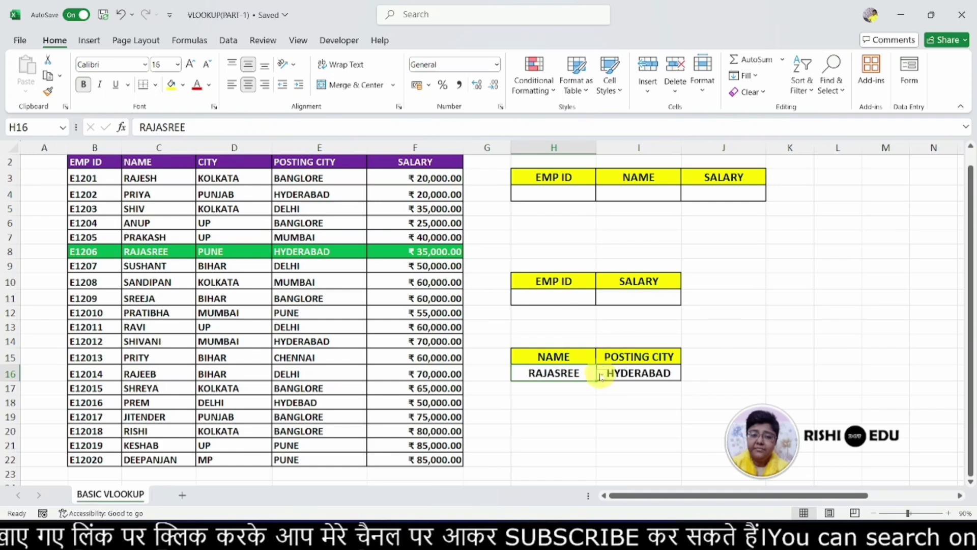
{"action": "left_click", "coordinate": [601, 375]}
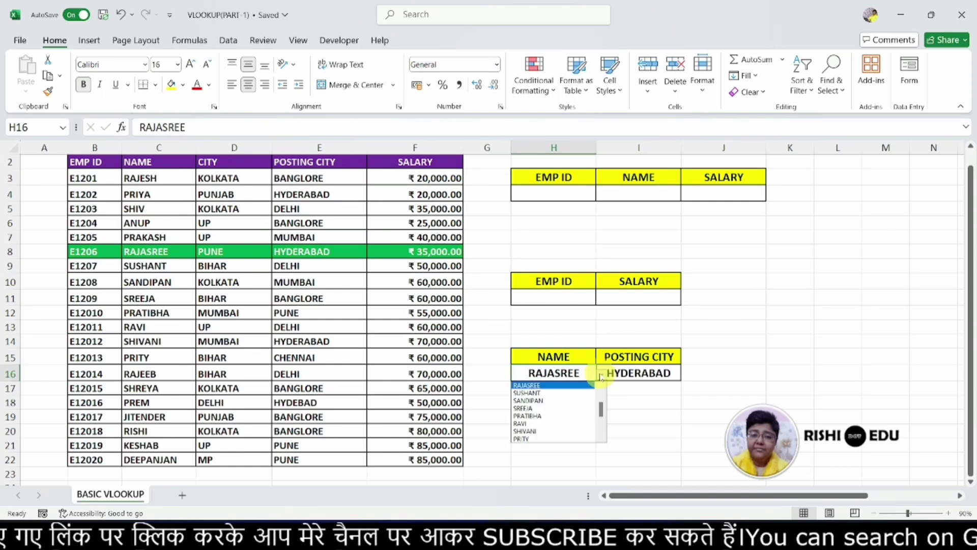
{"action": "left_click", "coordinate": [528, 415]}
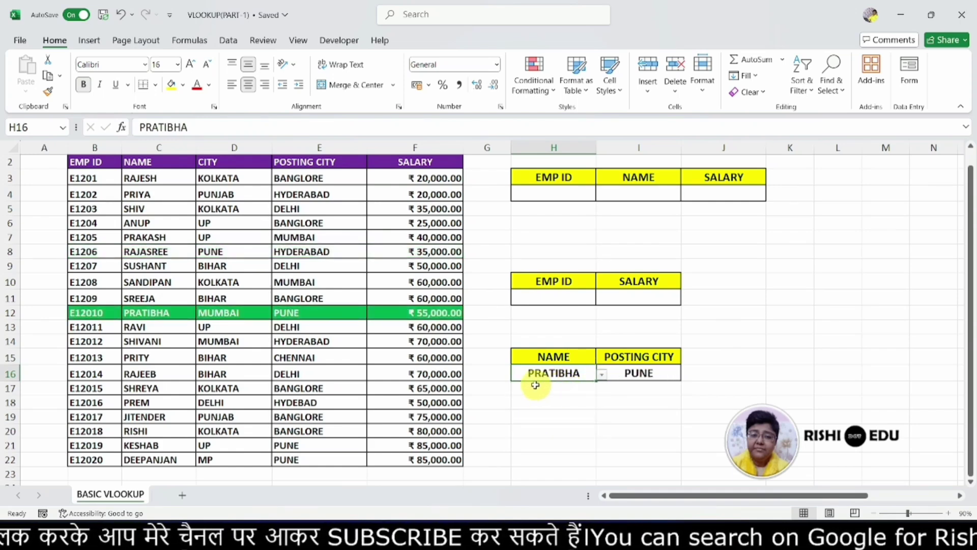